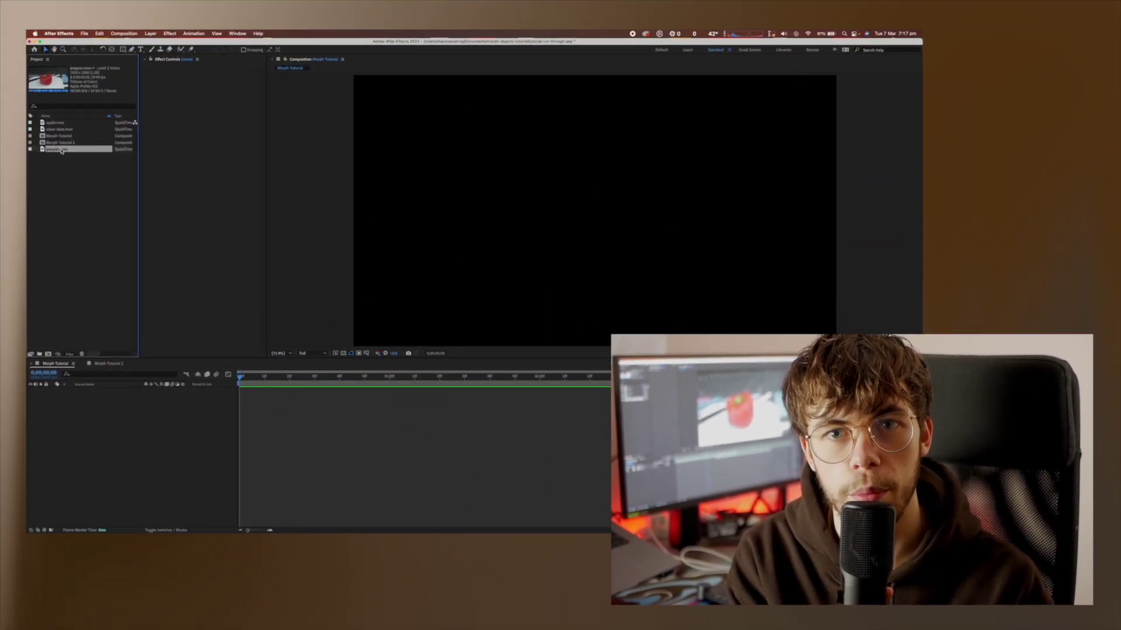
Bring pepper.mov from the Project panel into the Morph Tutorial composition
drag(157, 182, 226, 425)
Add pepper.mov and apple.mov as layers, sliding apple.mov later so the two clips overlap
drag(140, 433, 140, 433)
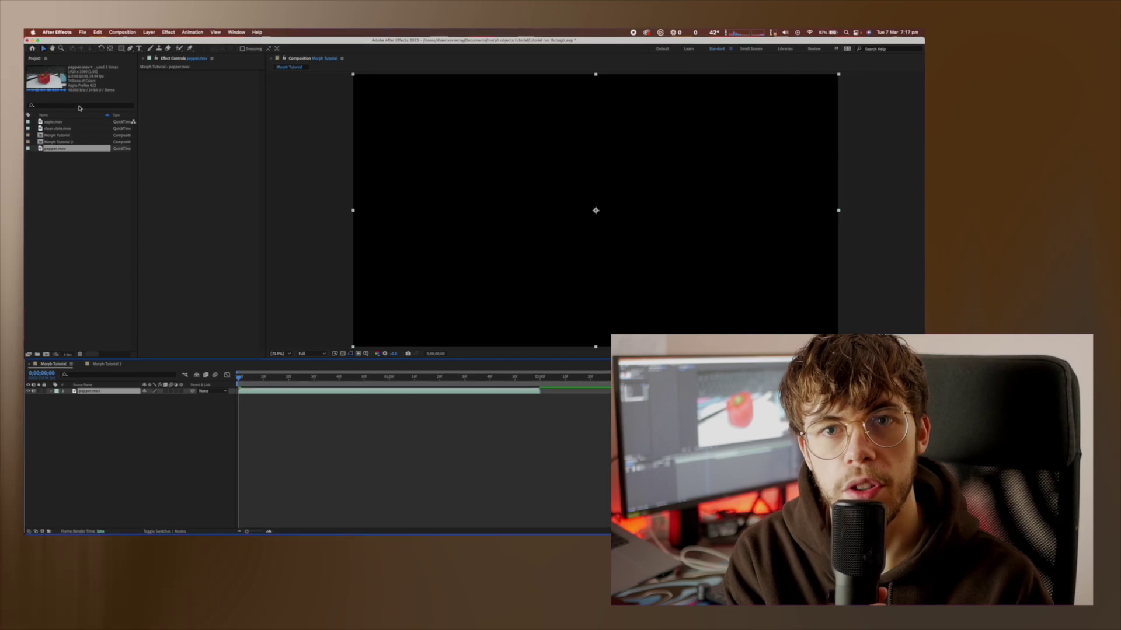
click(64, 122)
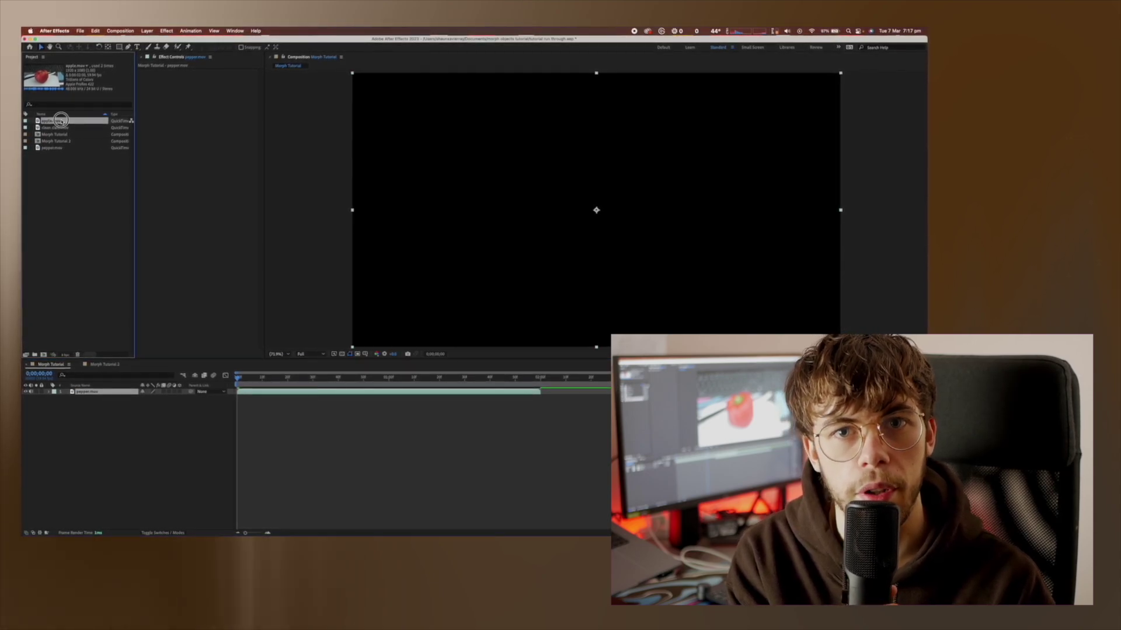
drag(60, 121, 137, 450)
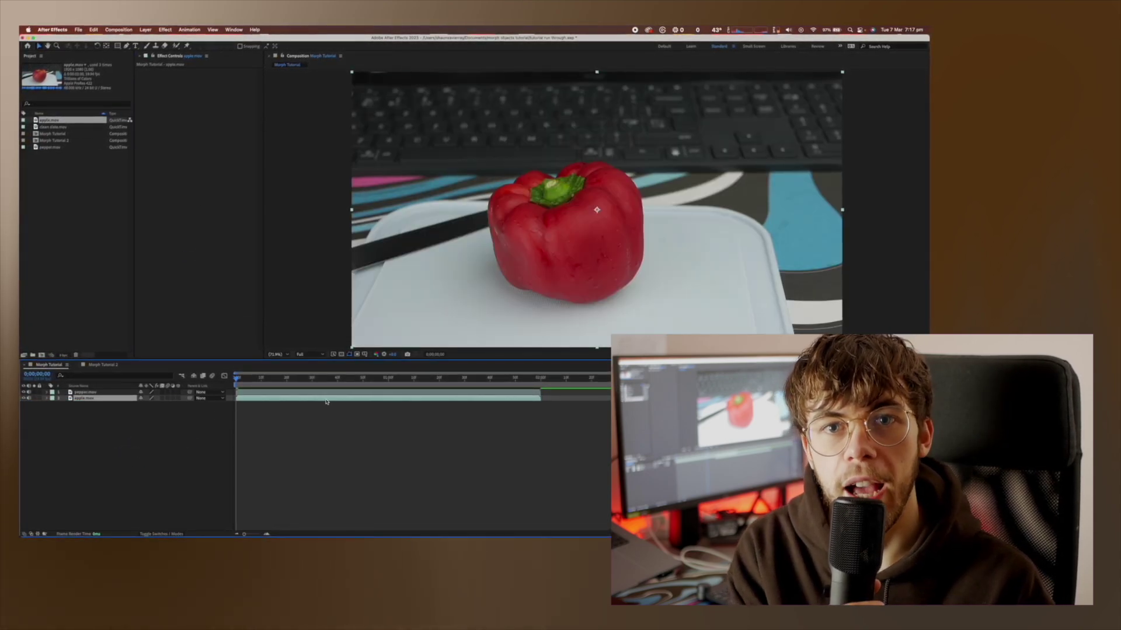
drag(325, 402, 555, 400)
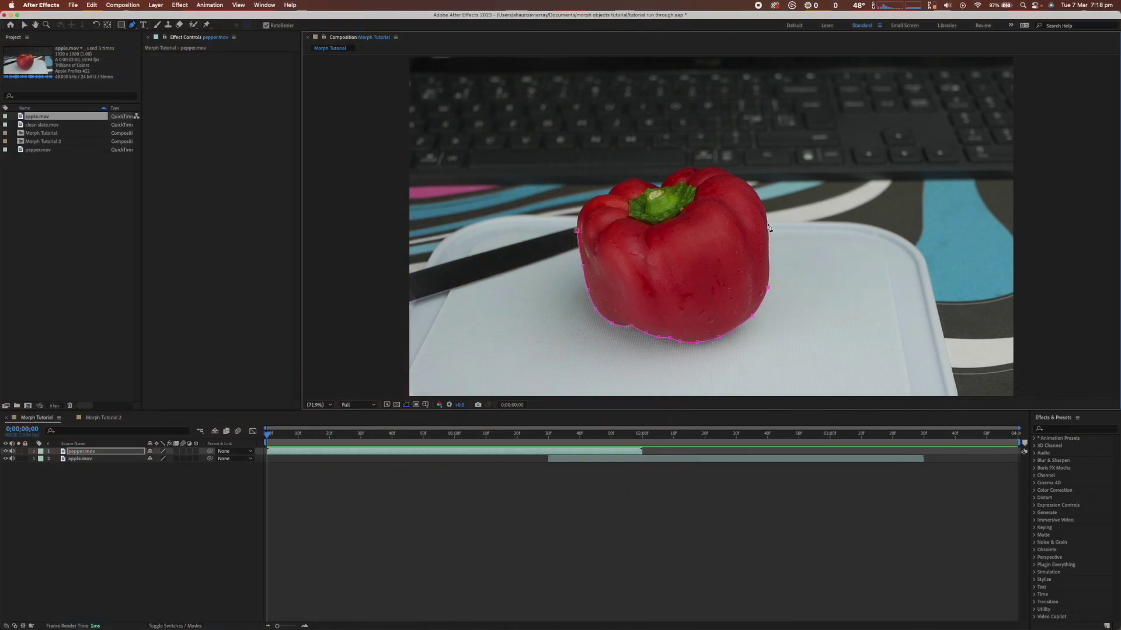
Place mask points along the pepper's right side and top, then close the outline
click(766, 208)
click(751, 184)
click(733, 173)
click(716, 167)
click(576, 230)
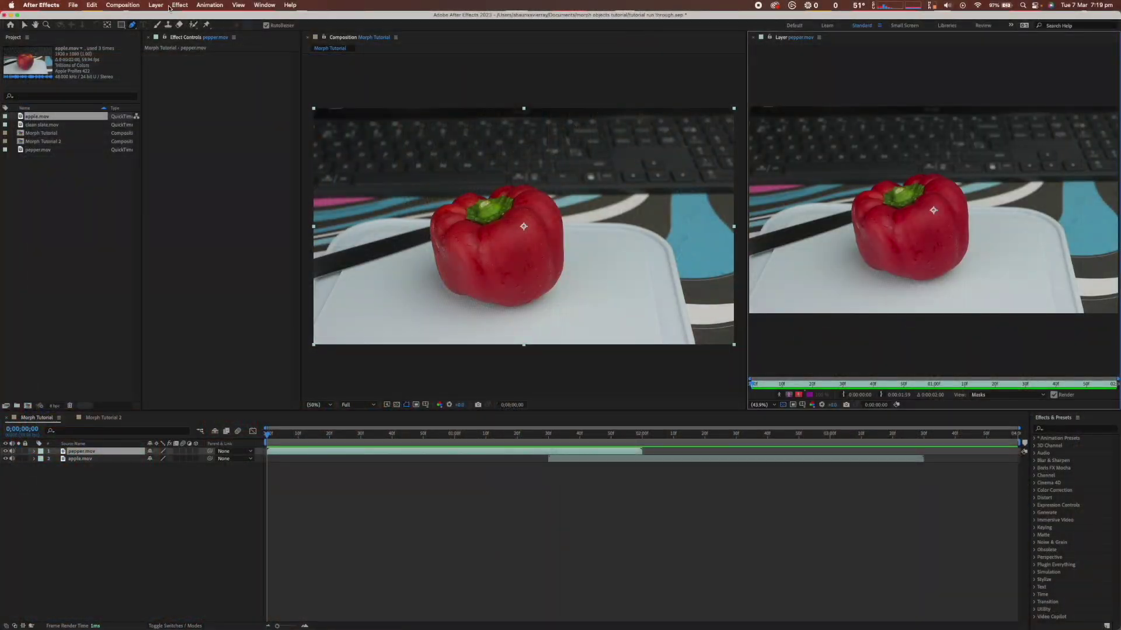
Paint a Roto Brush stroke over the pepper and check the Layer menu options
drag(881, 254, 920, 178)
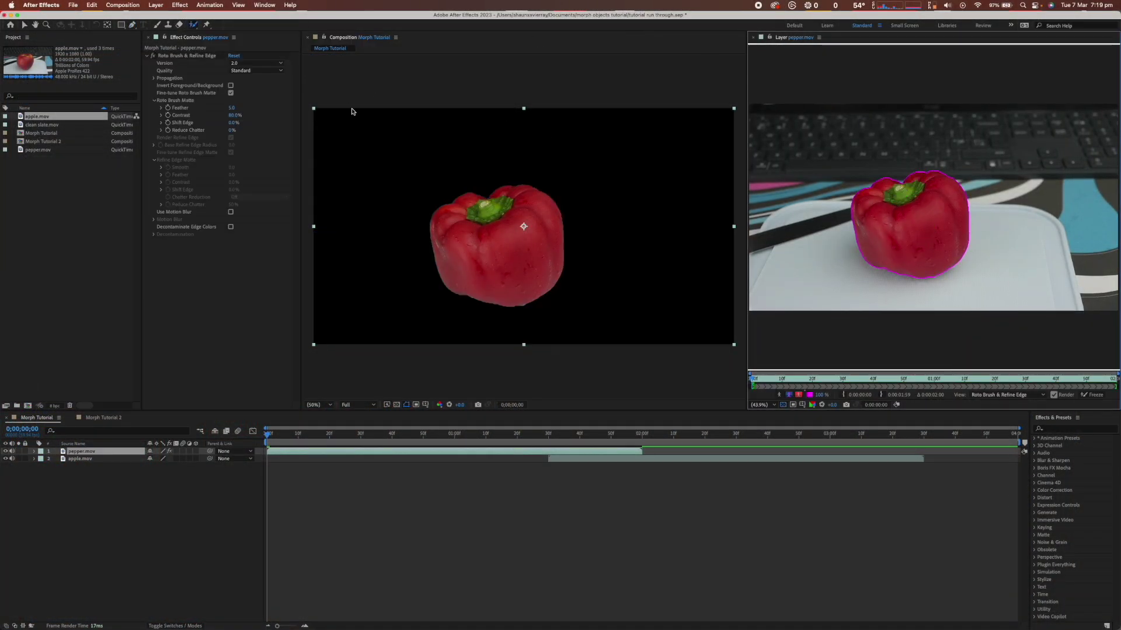
click(156, 6)
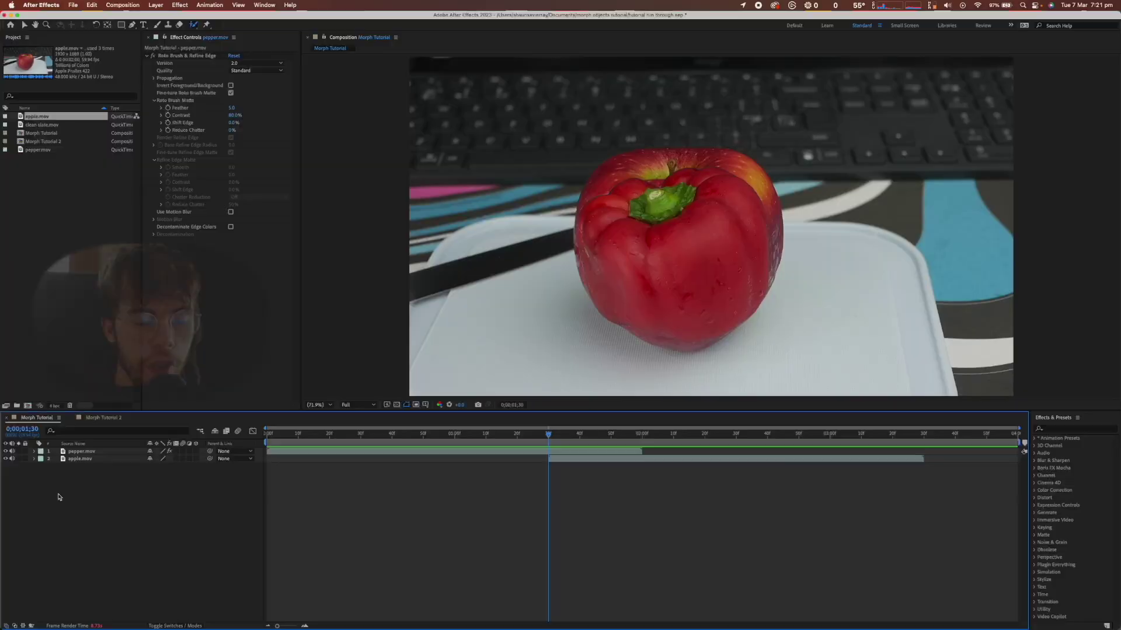
Delete the Roto Brush & Refine Edge effect from the pepper layer
click(34, 452)
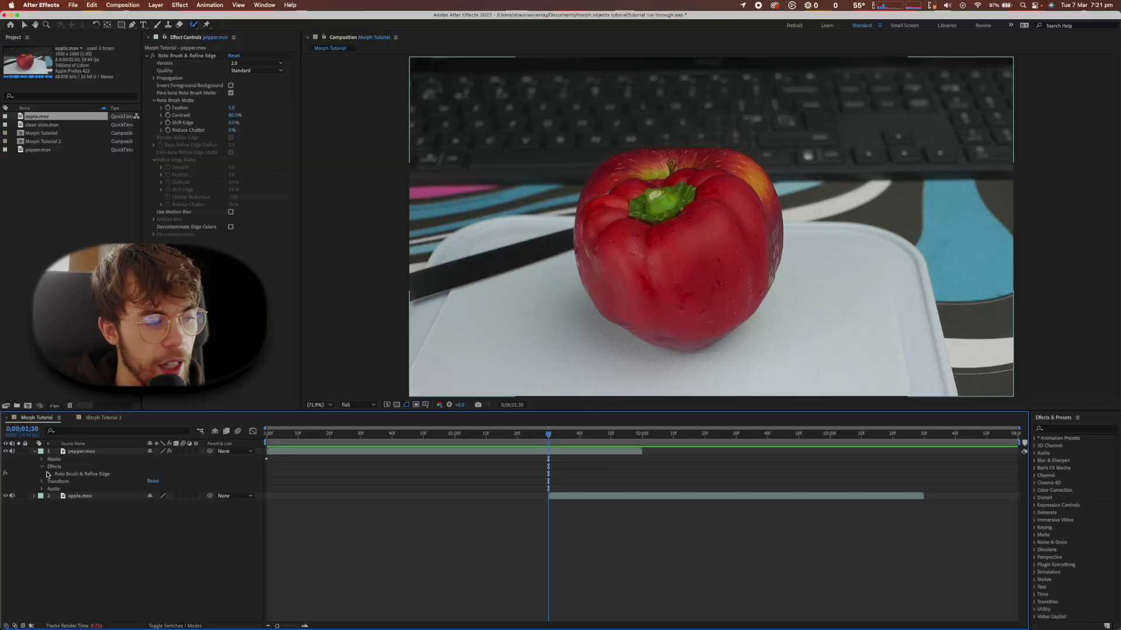
click(83, 475)
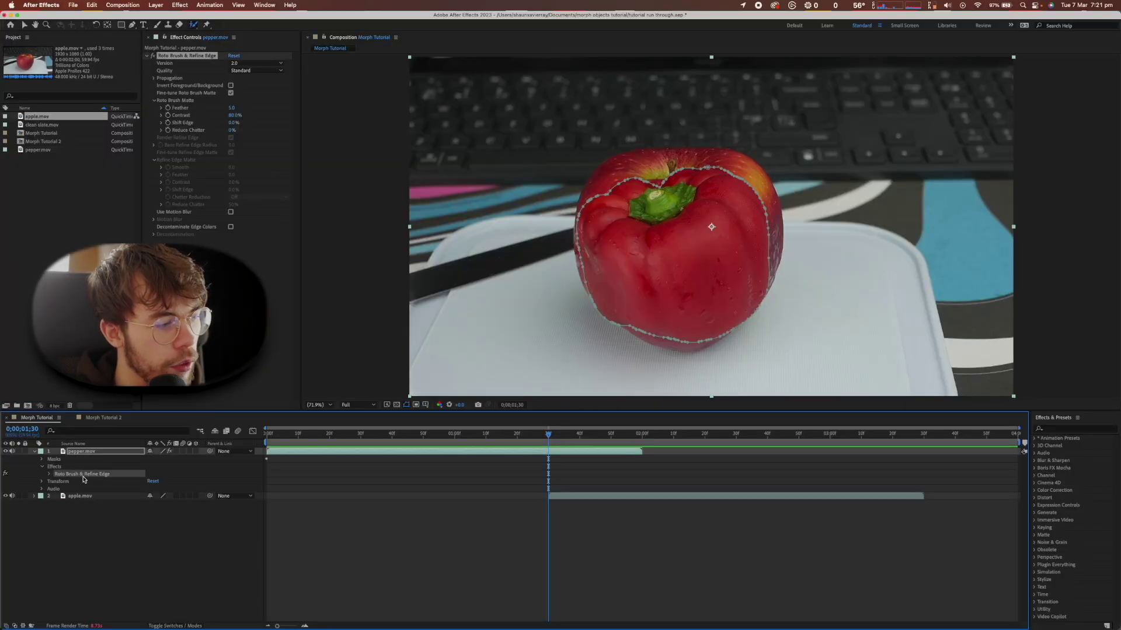
key(Delete)
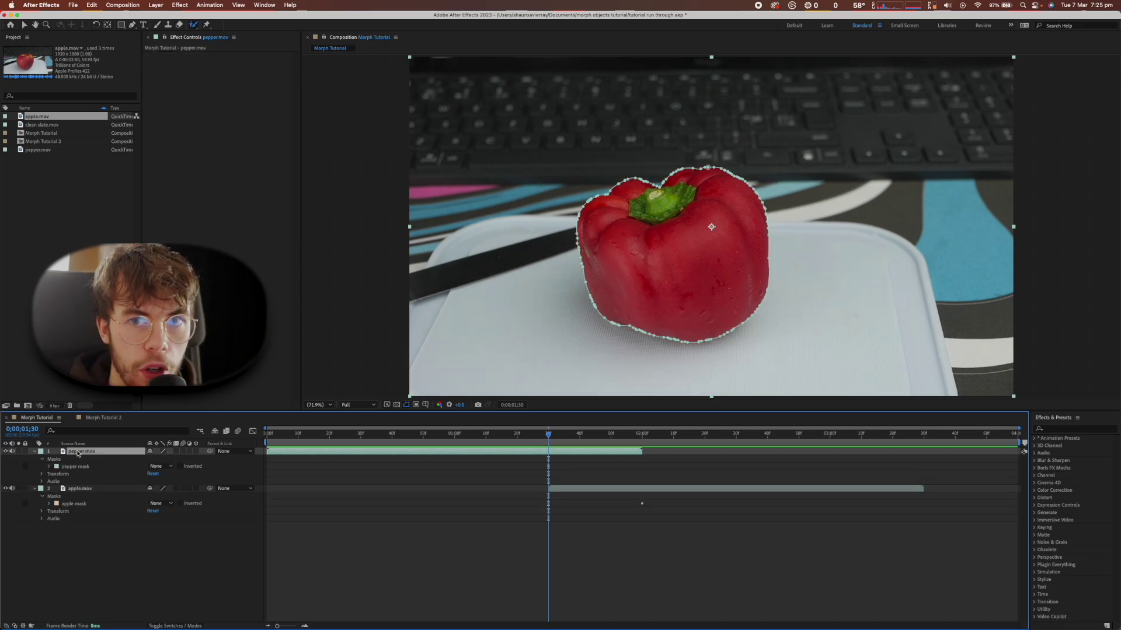
Paste the pepper mask onto the apple layer and the apple mask onto the pepper layer
click(76, 467)
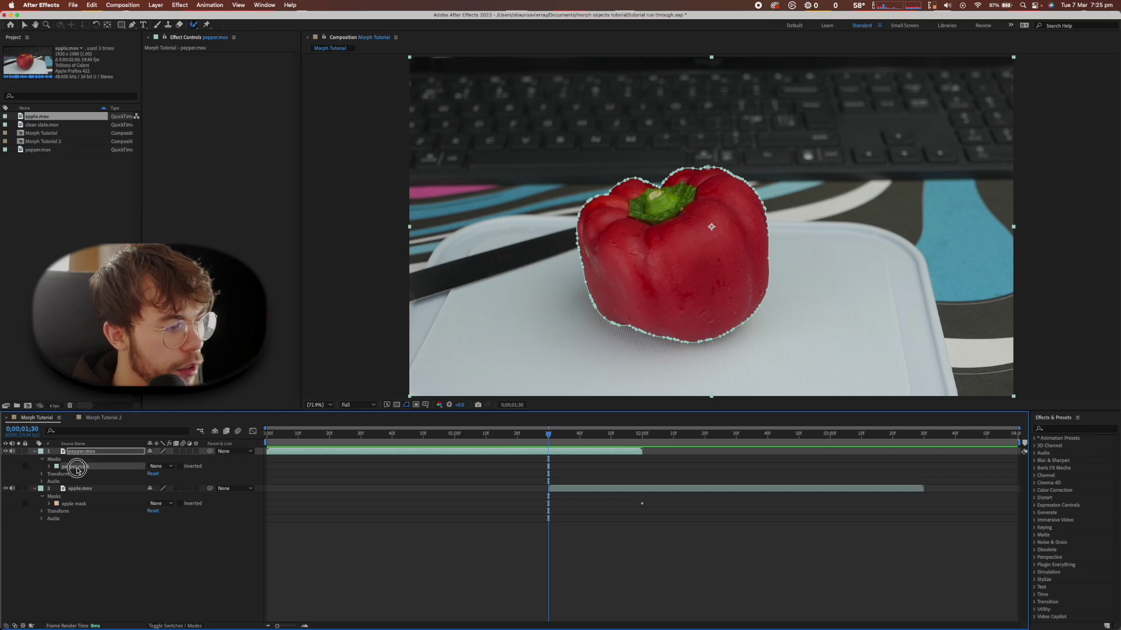
click(81, 489)
key(cmd+v)
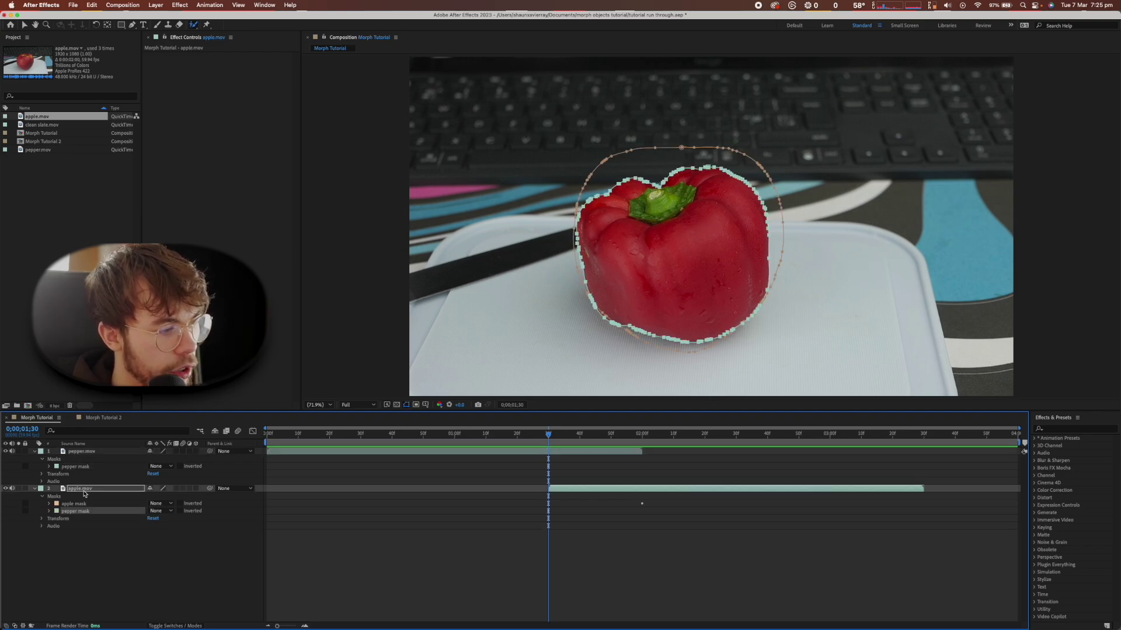
click(87, 505)
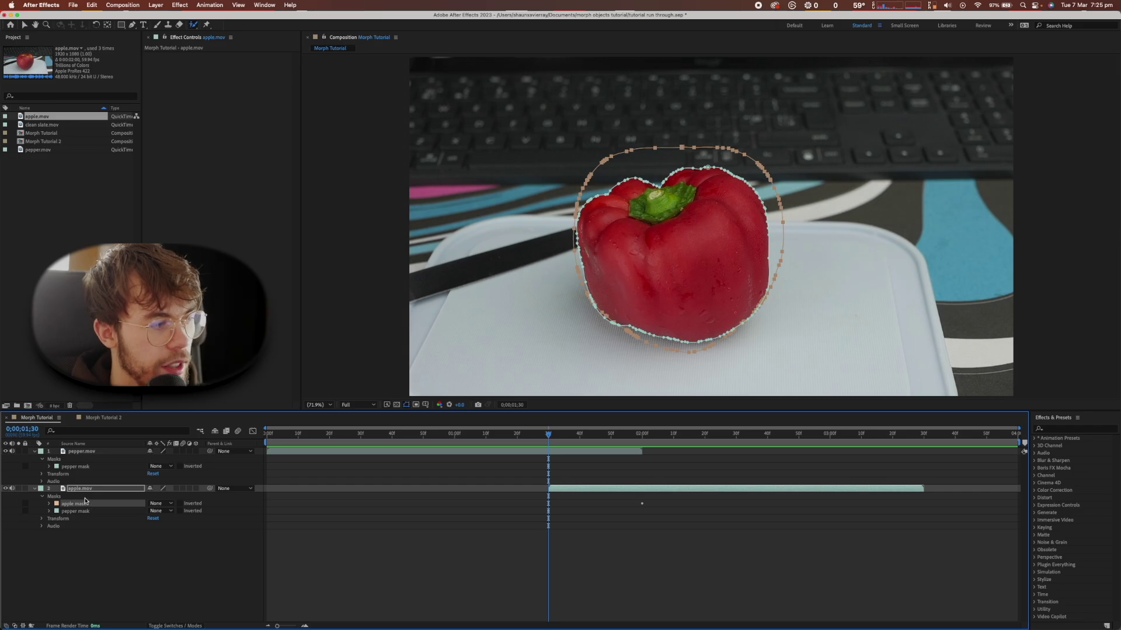
click(89, 451)
key(super+v)
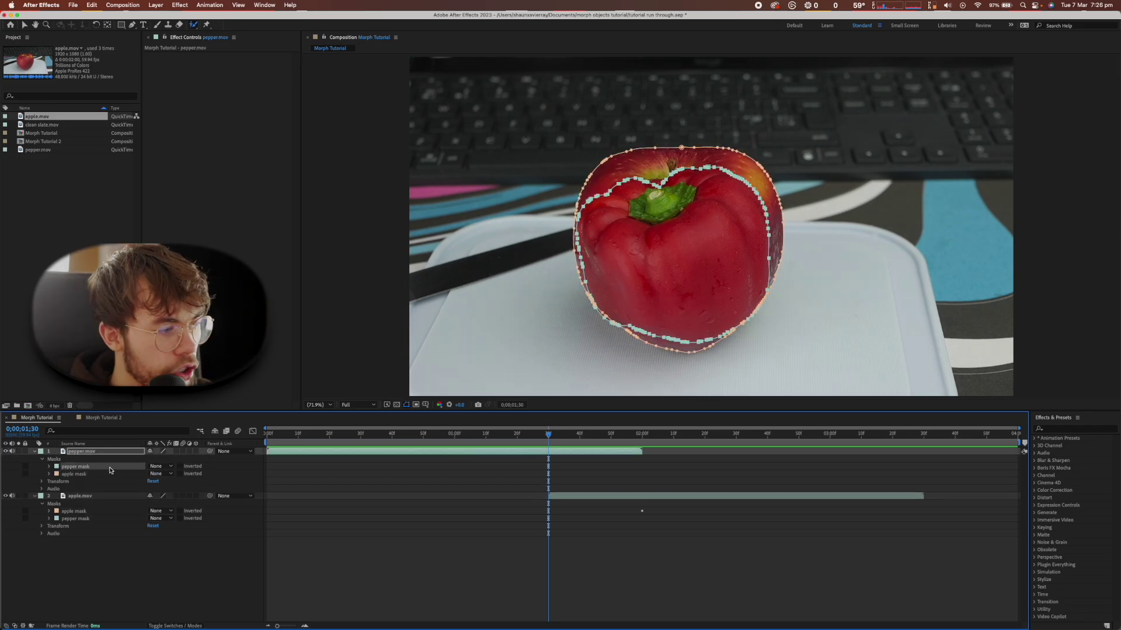
Set each layer's own mask, pepper mask and apple mask, to Add mode
click(161, 467)
click(165, 478)
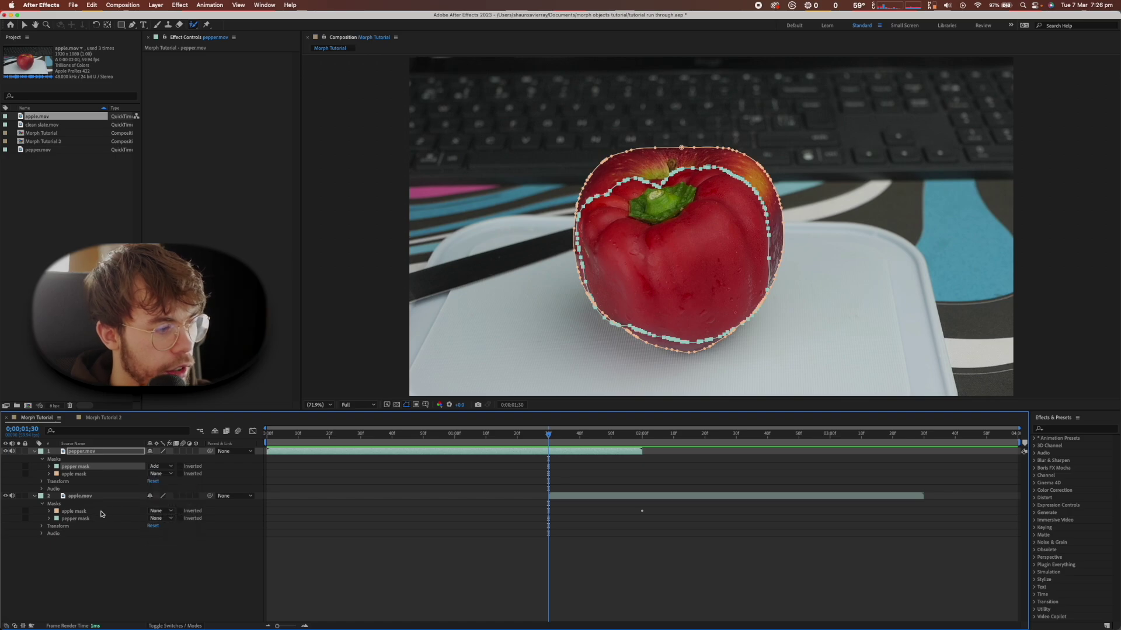
click(96, 511)
click(161, 512)
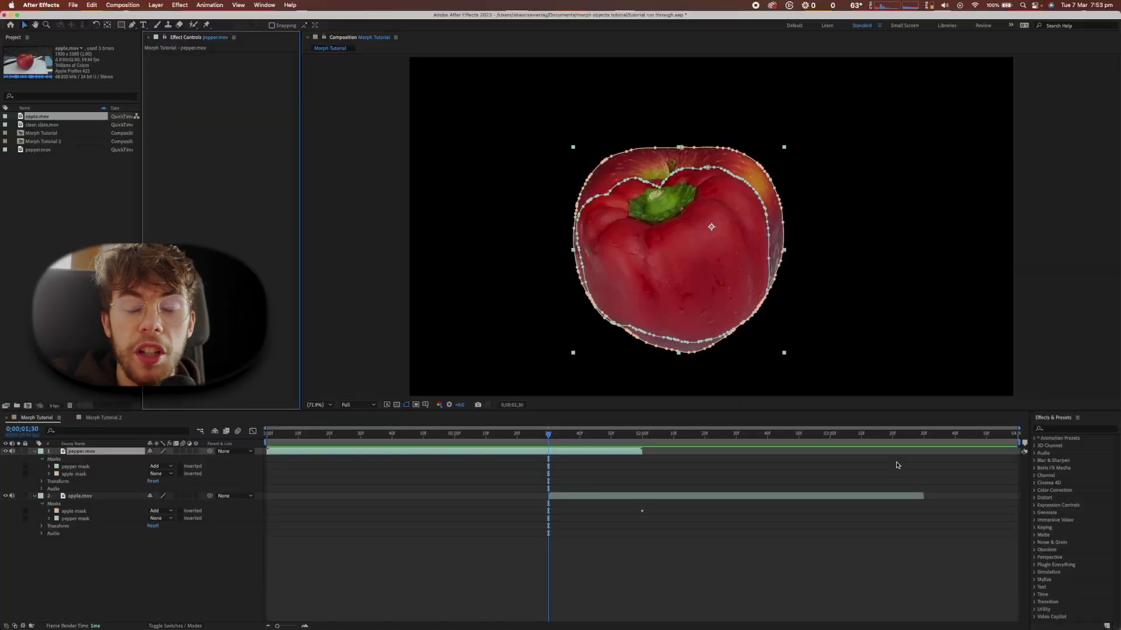
click(1060, 429)
Apply Reshape to pepper.mov with pepper mask as Source and apple mask as Destination
text(resha)
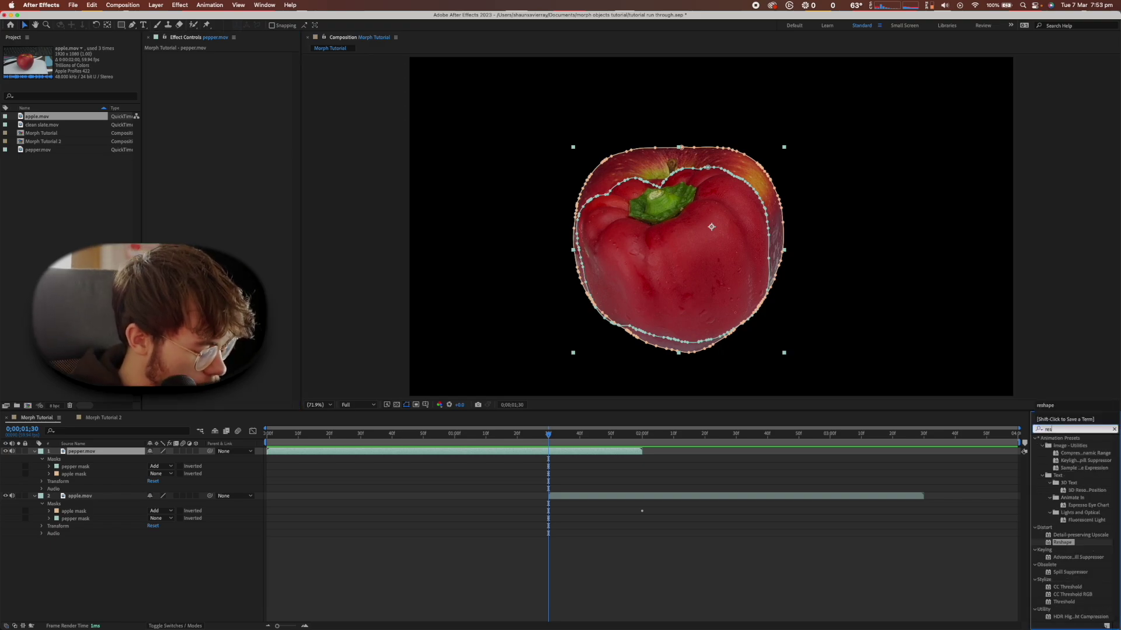
drag(1064, 451, 575, 454)
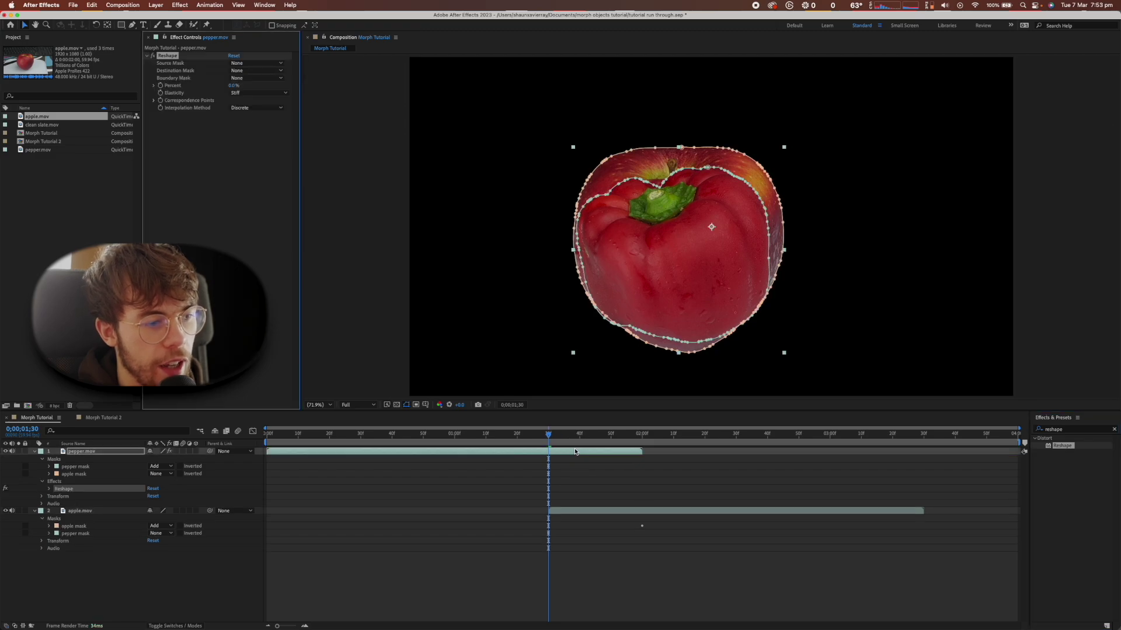
click(251, 69)
click(261, 89)
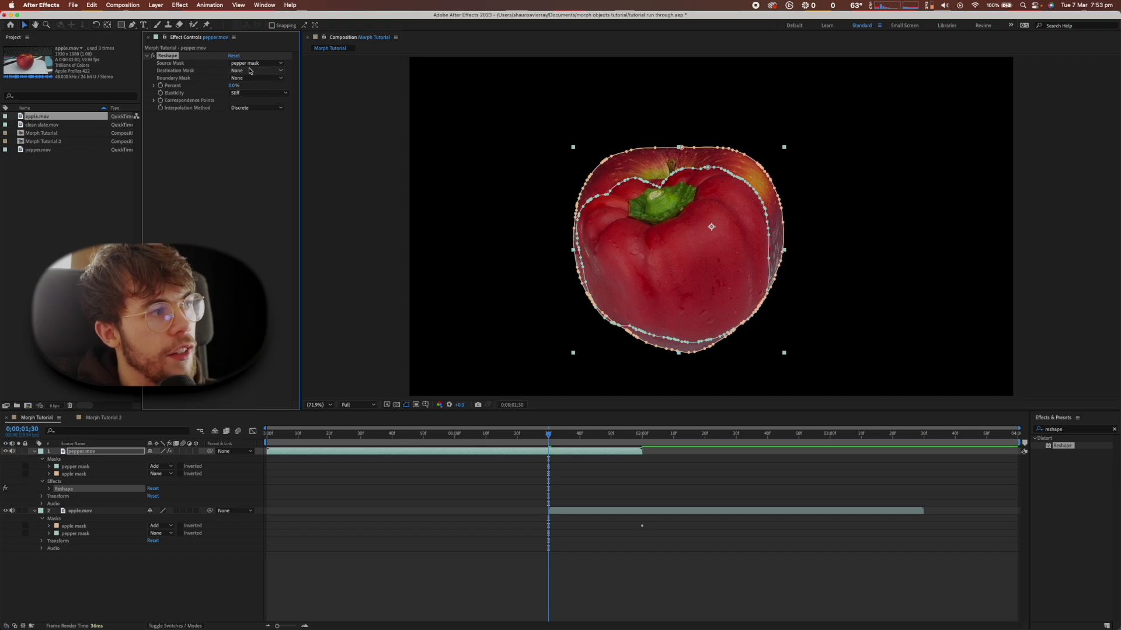
click(246, 70)
click(255, 104)
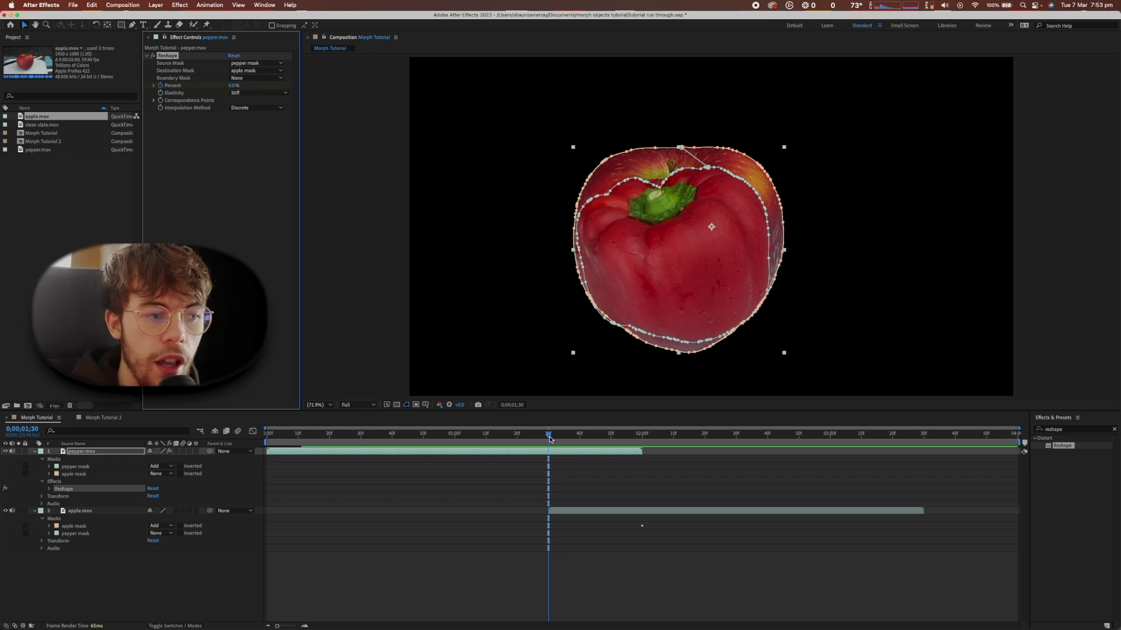
drag(549, 439, 642, 449)
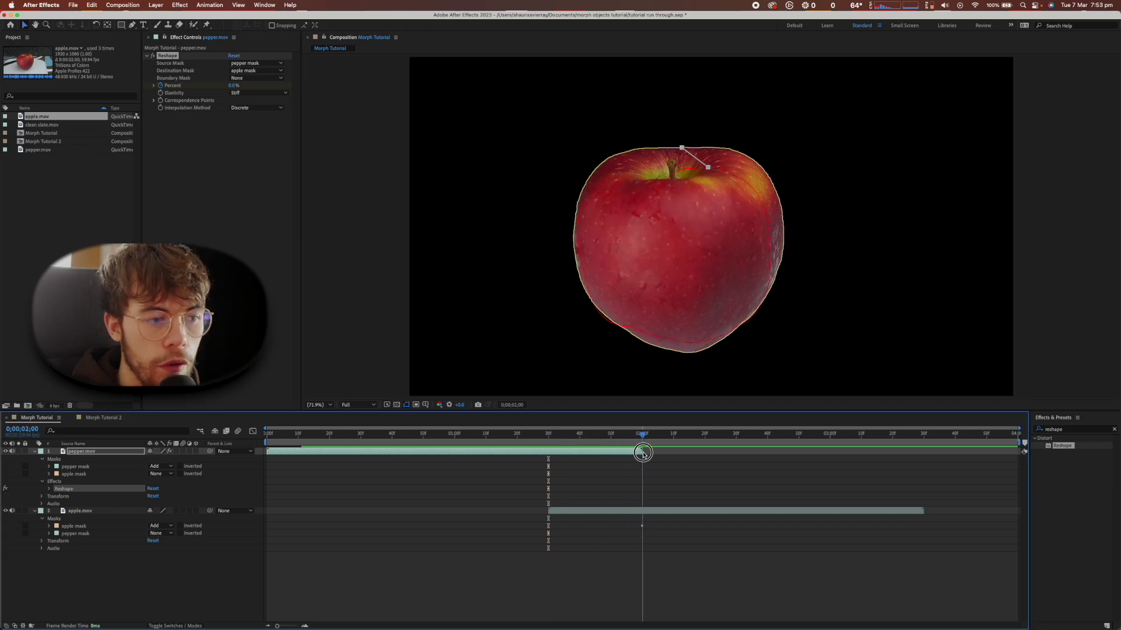
Set Reshape Percent to 100%, step back one frame, and move the correspondence point onto the pepper's stem
click(235, 86)
text(100)
key(Return)
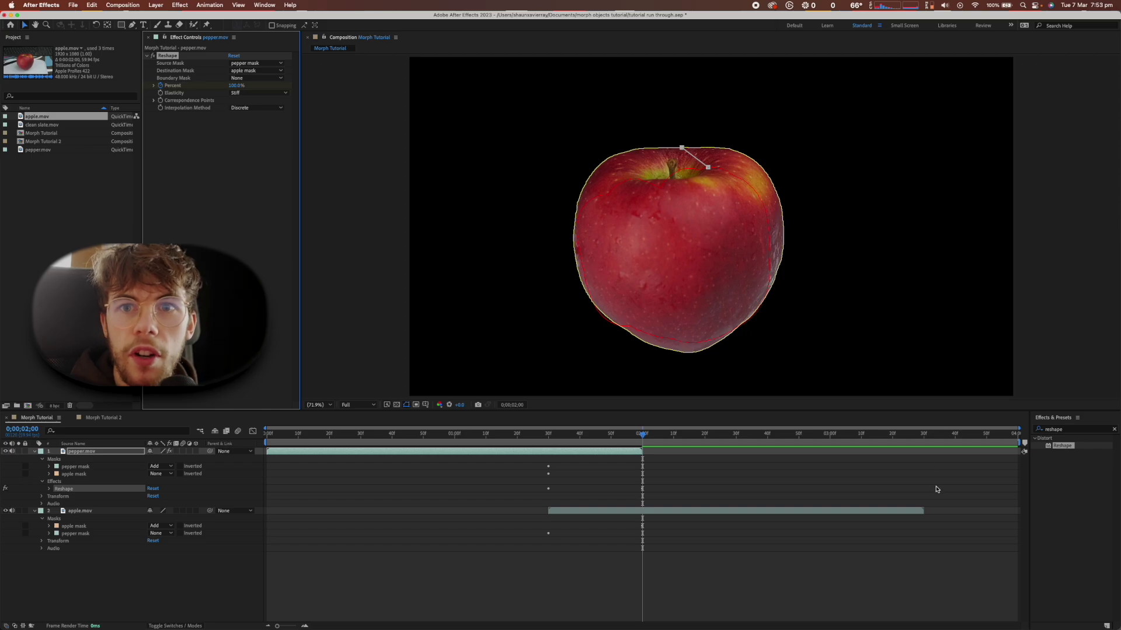
click(639, 434)
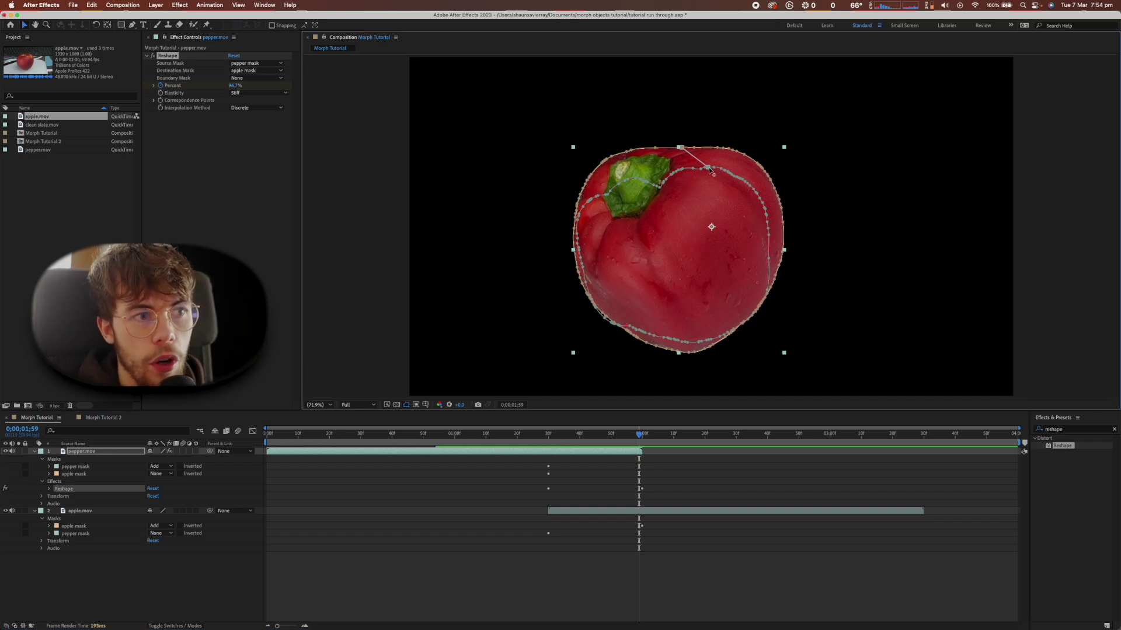
drag(711, 169, 665, 184)
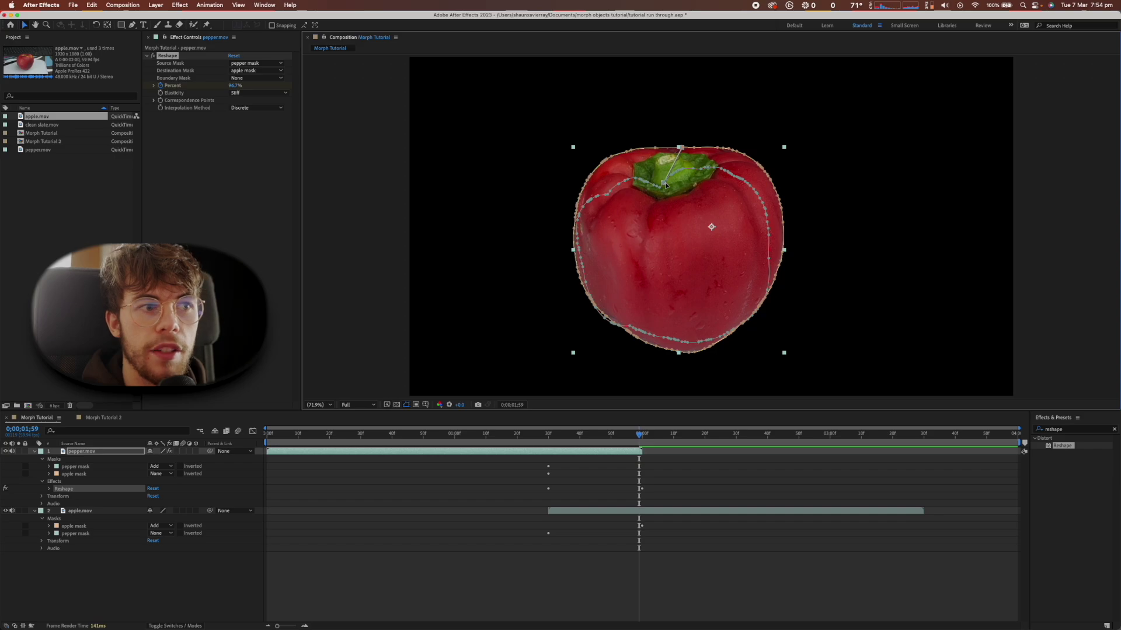
Add a correspondence point near the stem and reposition another on the pepper's right side
click(185, 61)
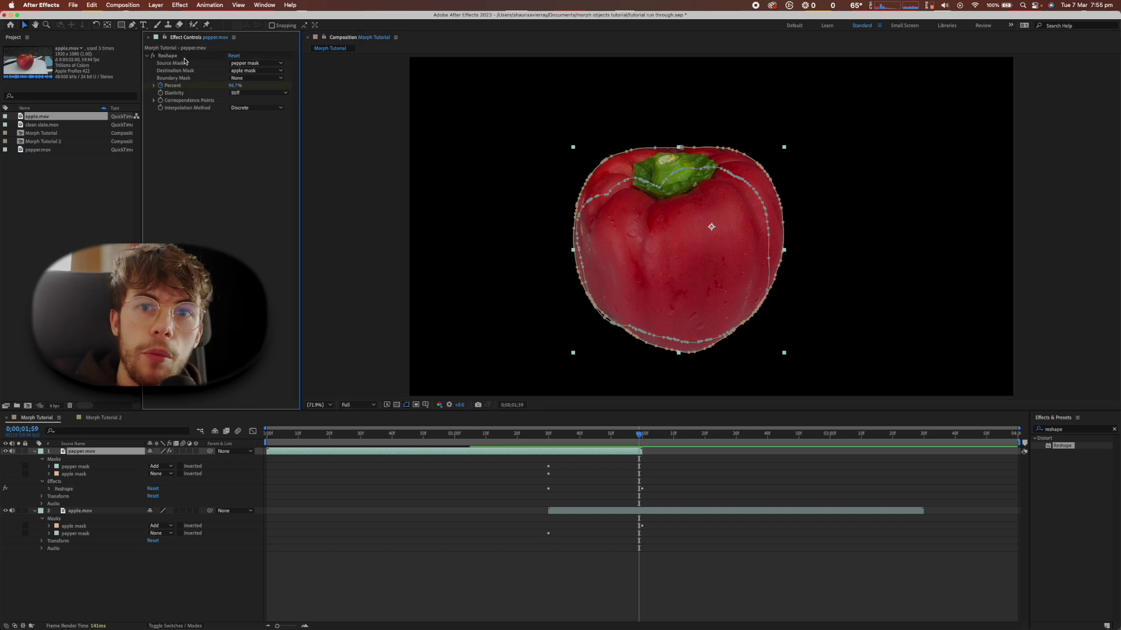
click(175, 57)
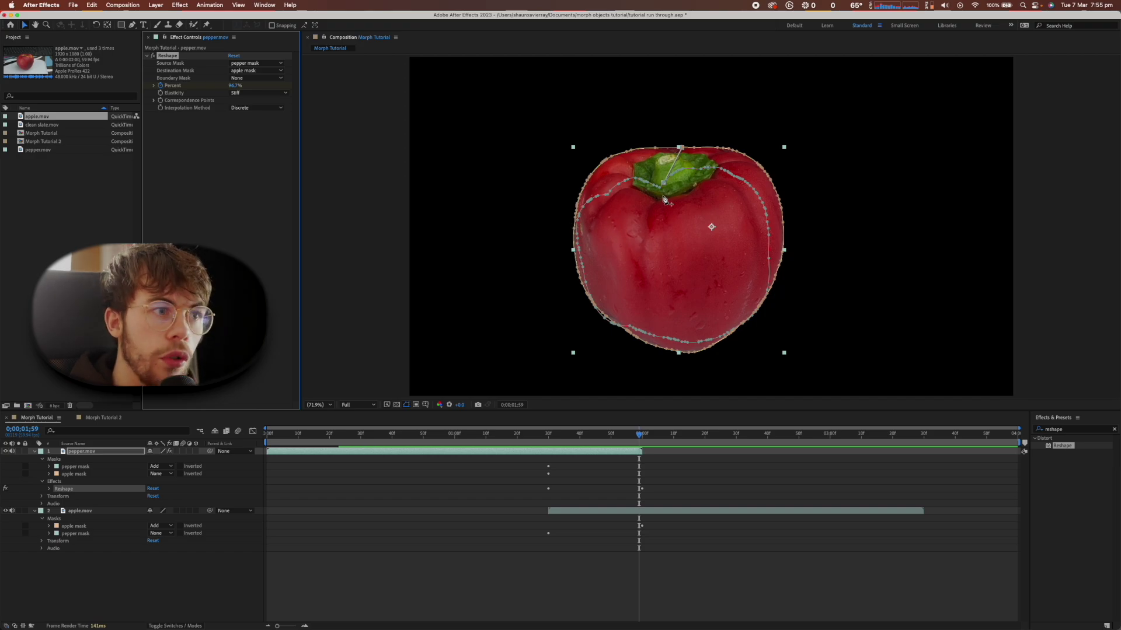
click(615, 190)
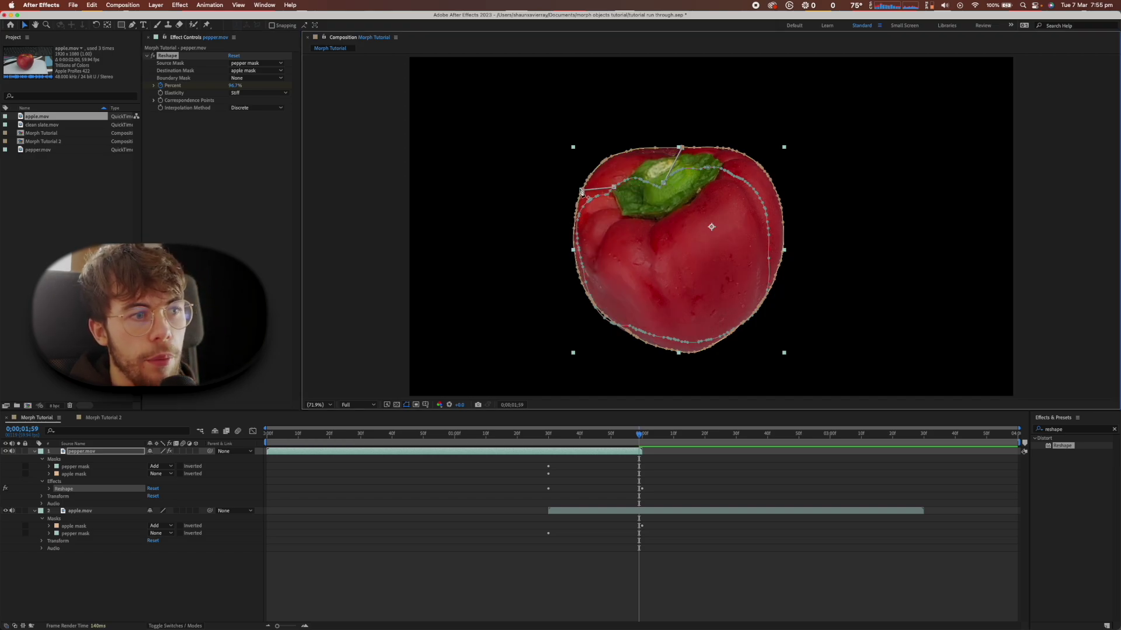
drag(582, 191, 611, 186)
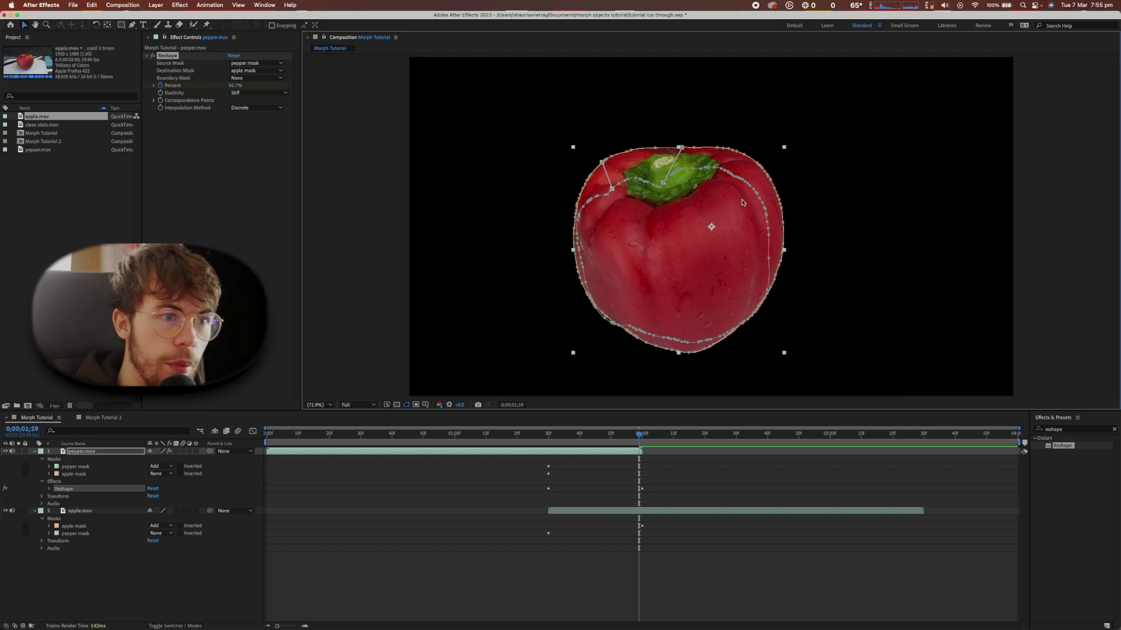
drag(781, 202, 783, 225)
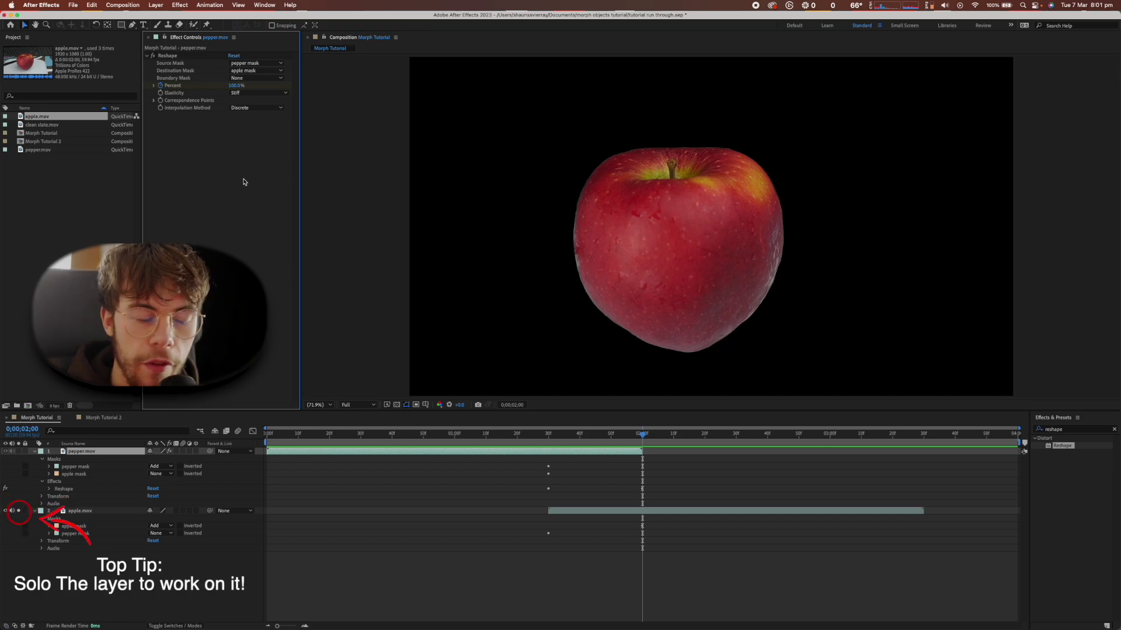
Reveal Reshape's keyframes, return to the 0% keyframe at 1;30, and select apple.mov
click(169, 56)
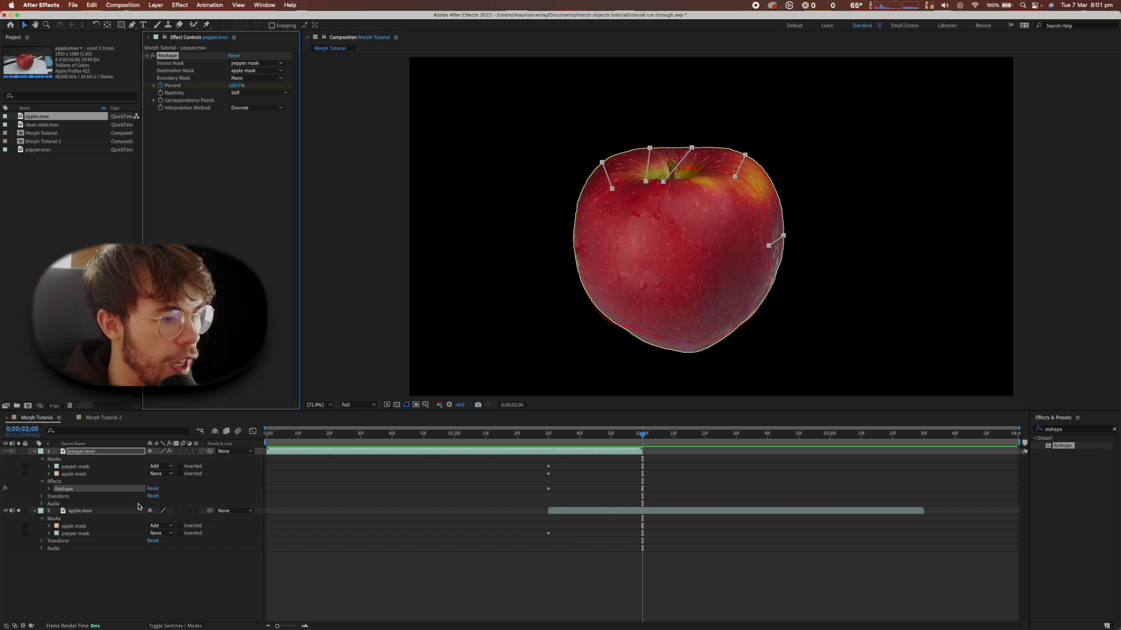
click(49, 490)
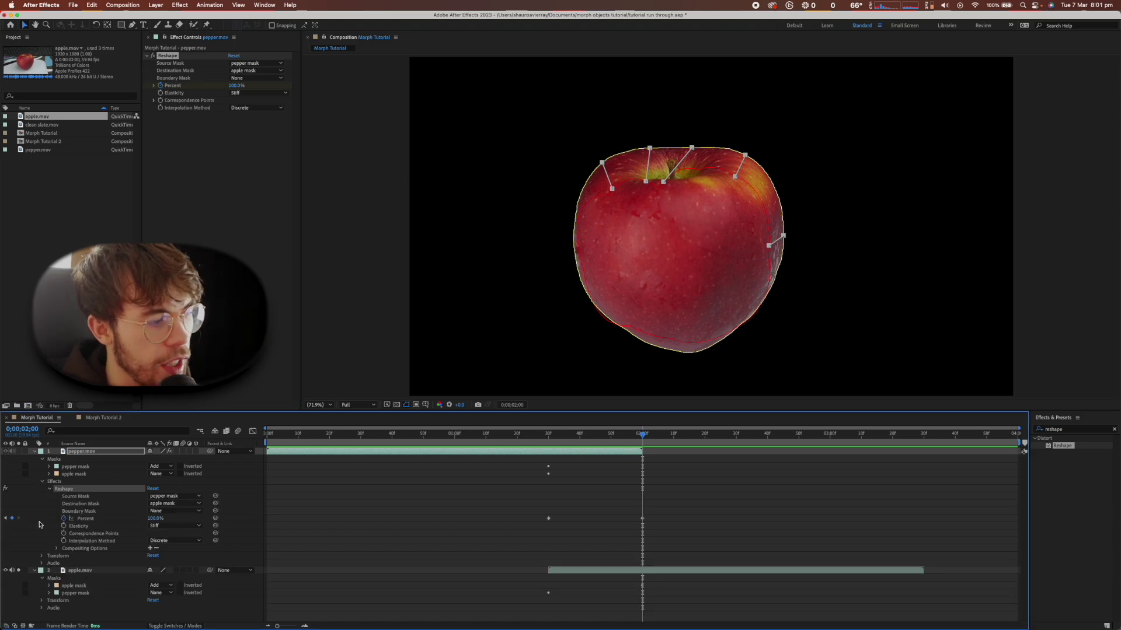
click(6, 519)
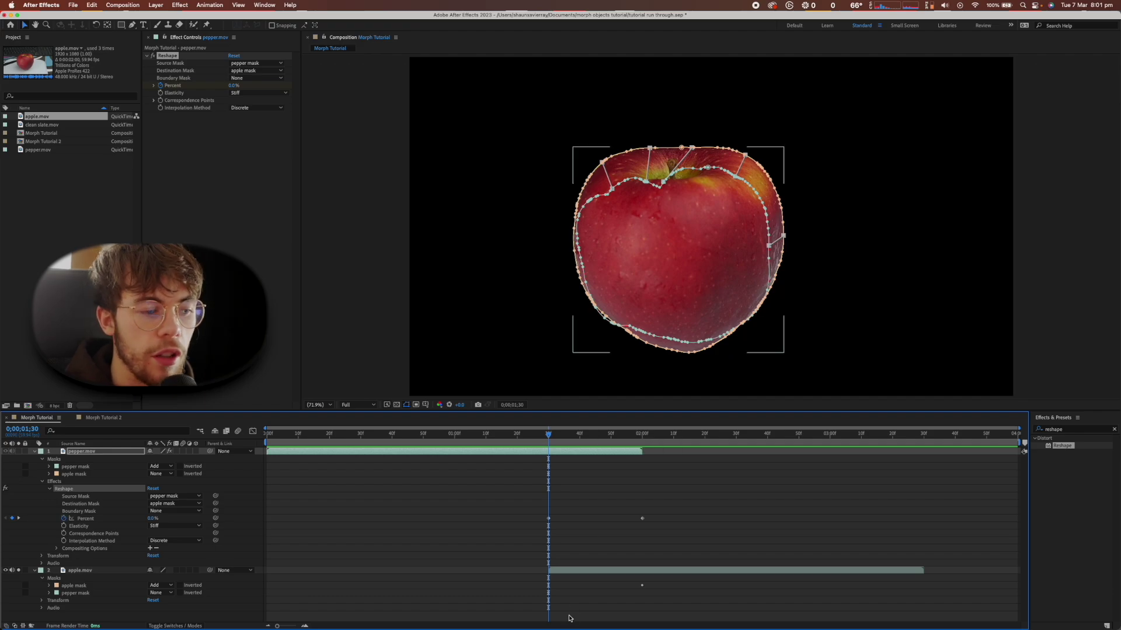
click(554, 572)
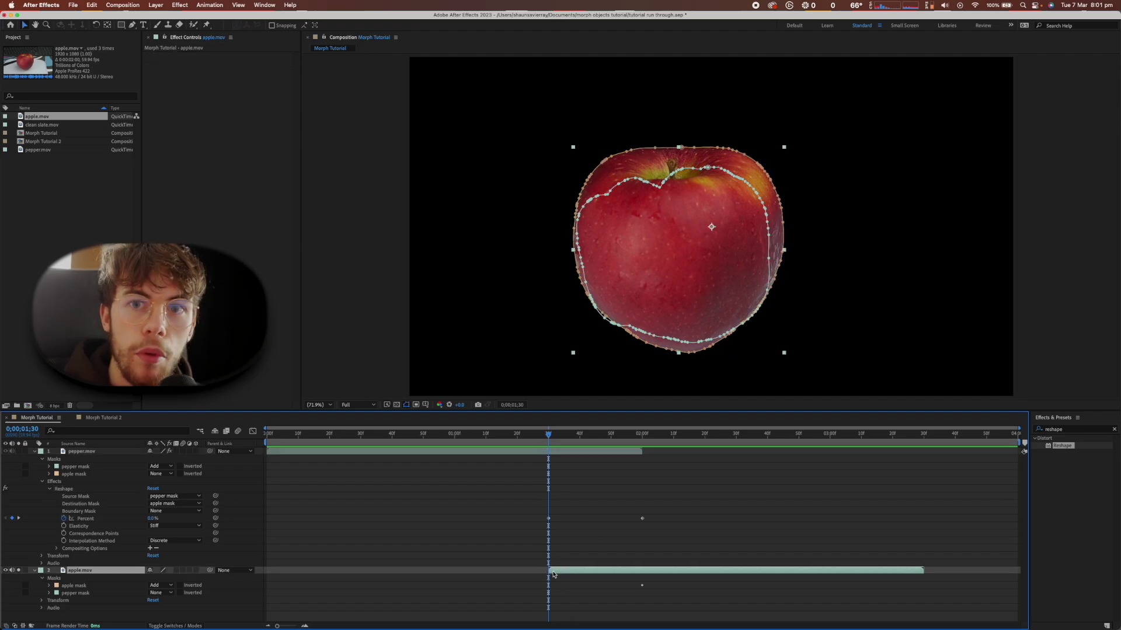
Paste the Reshape effect onto apple.mov and enter 0 for its Percent value
key(super+v)
click(236, 185)
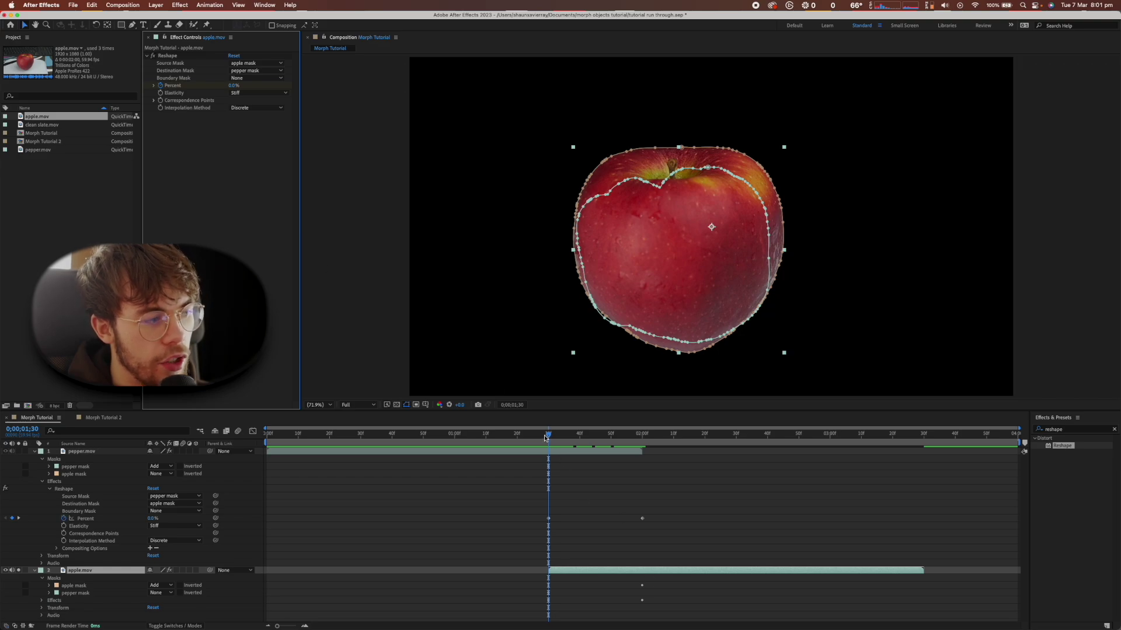
drag(548, 434, 644, 443)
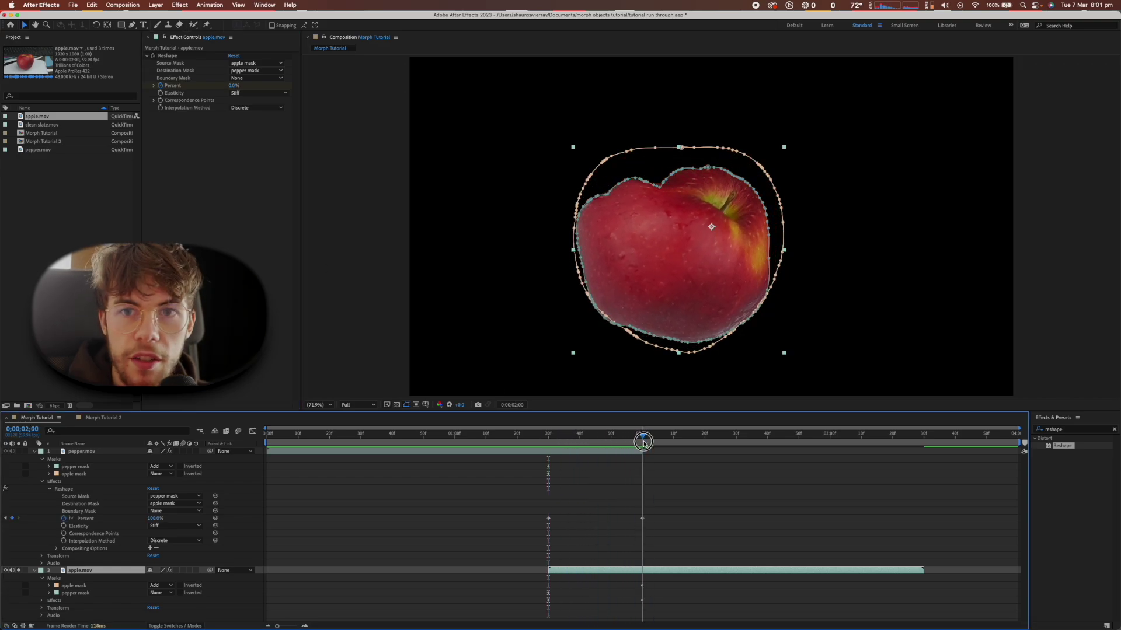
click(167, 56)
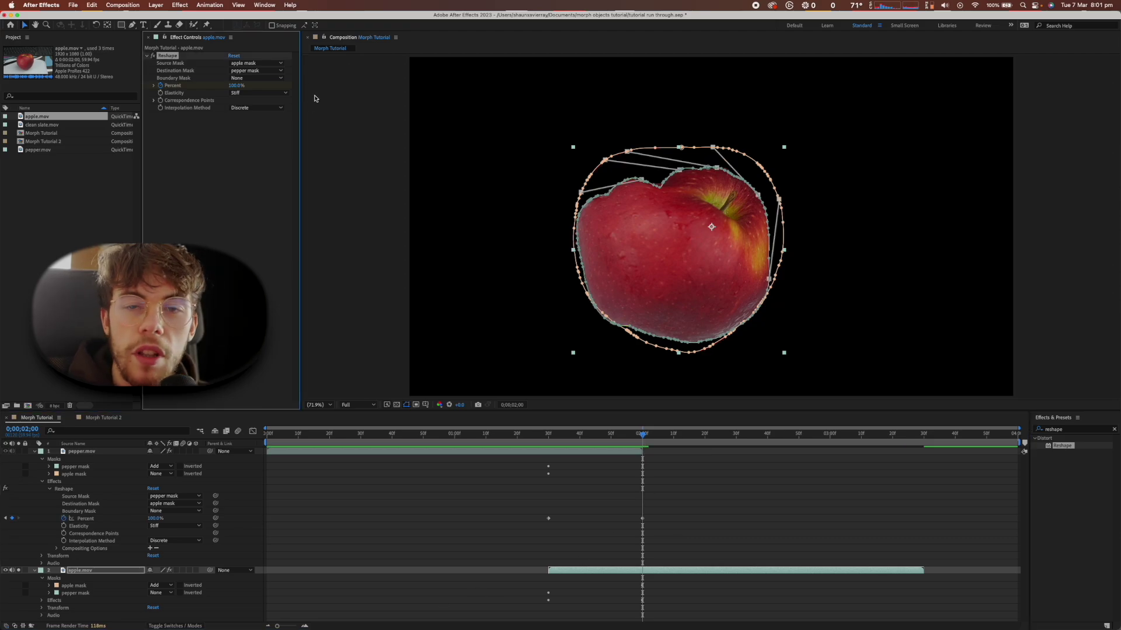
click(236, 86)
text(0)
key(Return)
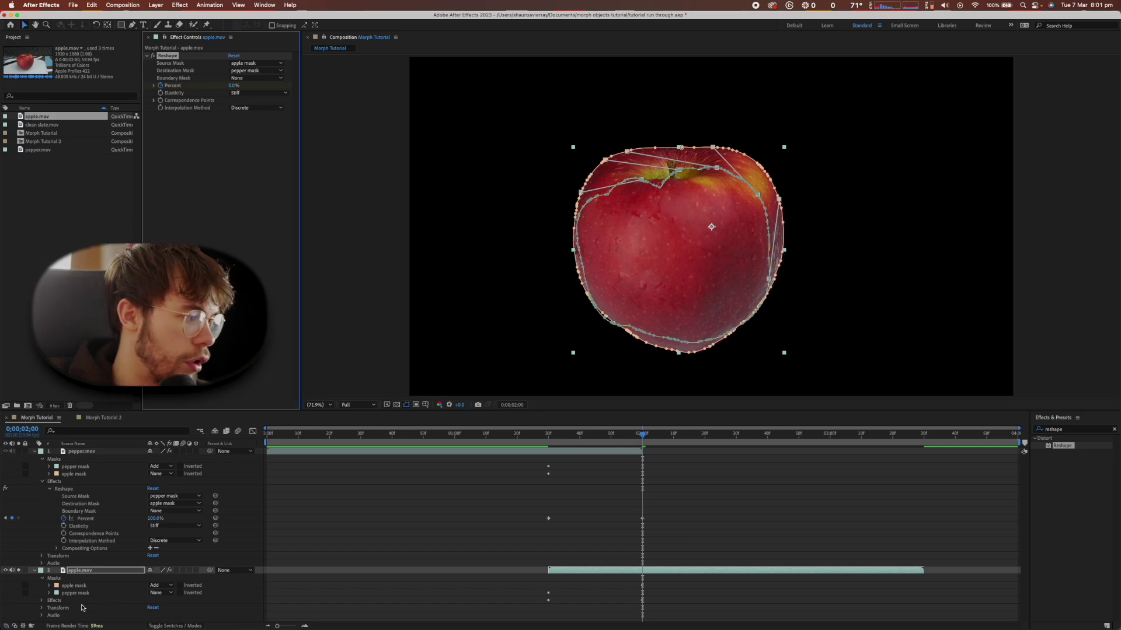
Refine the apple's correspondence points at the 1;30 keyframe, preview the morph, and unsolo apple.mov
click(42, 601)
scroll(116, 577, down, 3)
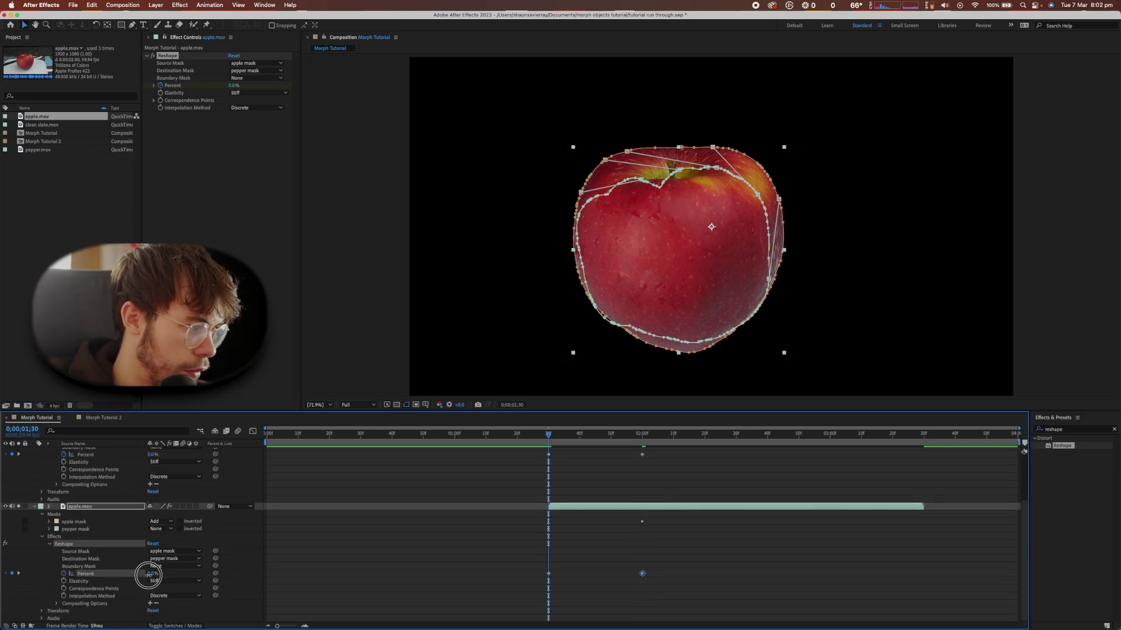
click(549, 435)
drag(549, 436, 580, 432)
key(j)
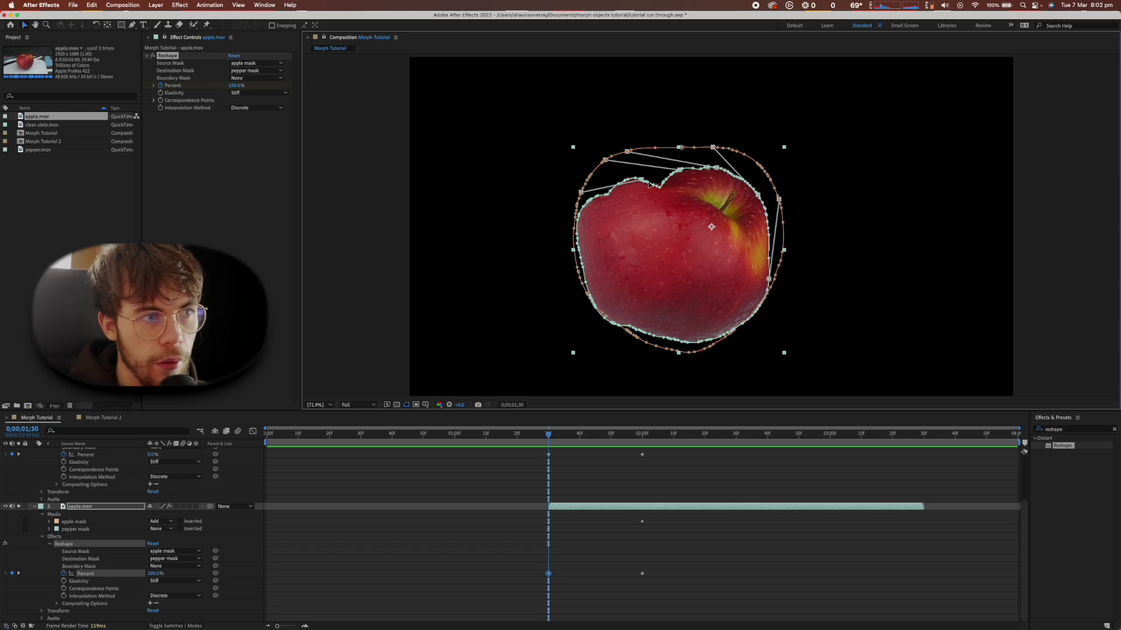
drag(649, 185, 652, 183)
drag(548, 437, 664, 450)
key(j)
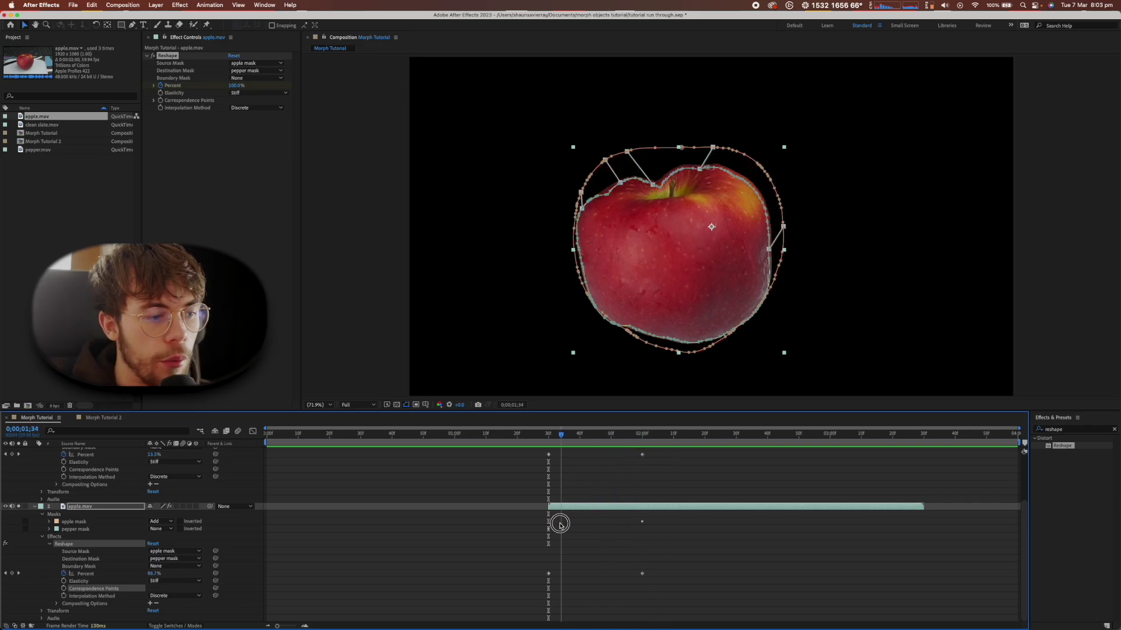
click(21, 507)
scroll(628, 452, up, 3)
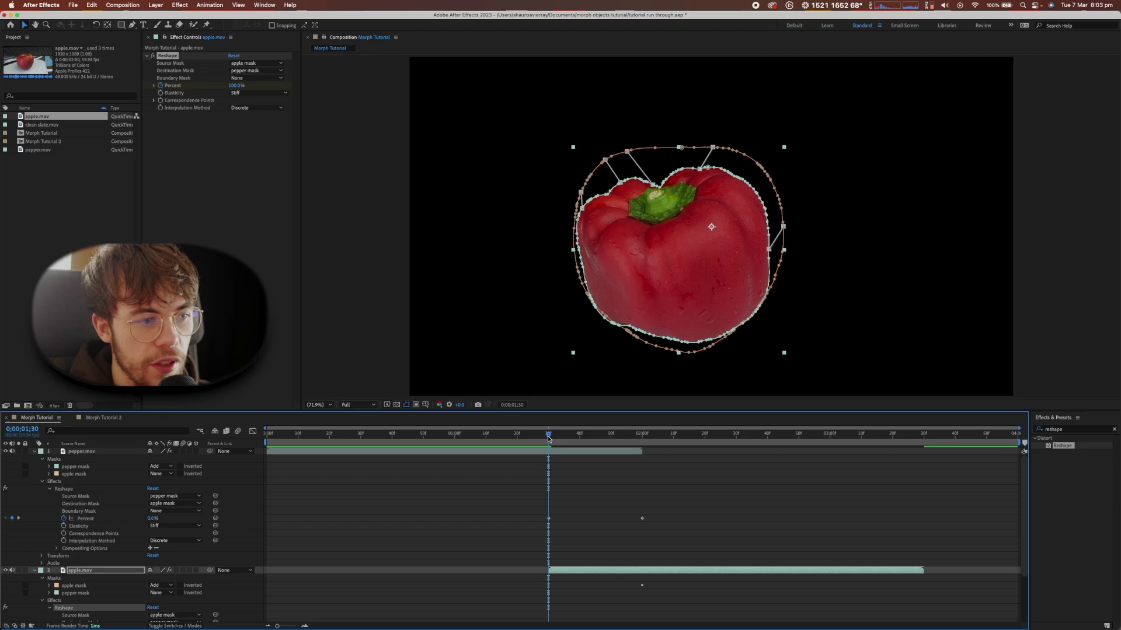